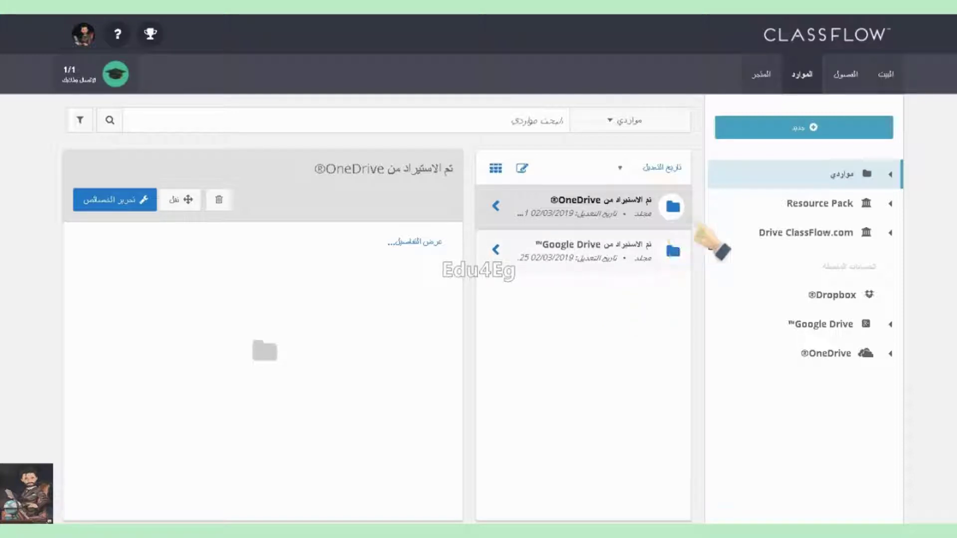
Step: Create a new folder named "مكتبة الصور" in "مواردي"
click(779, 126)
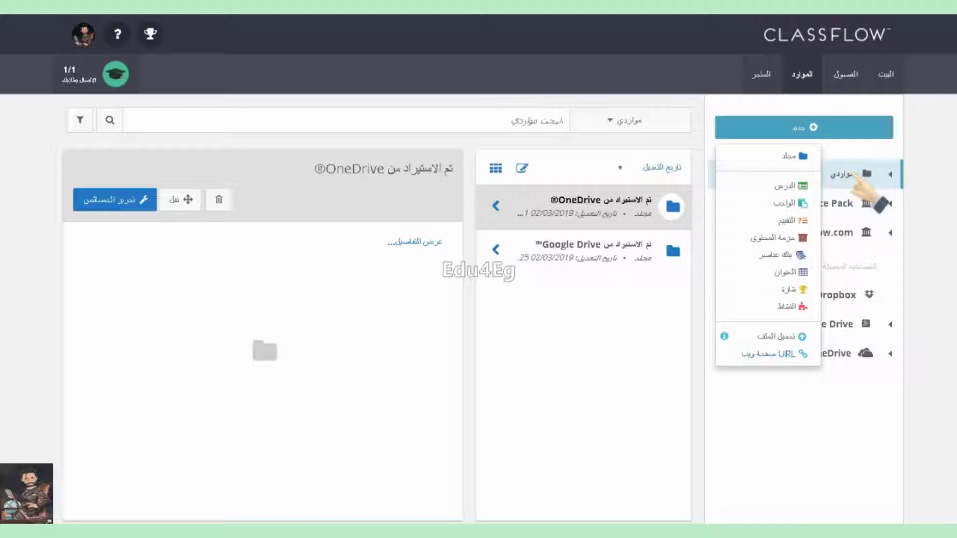
click(779, 155)
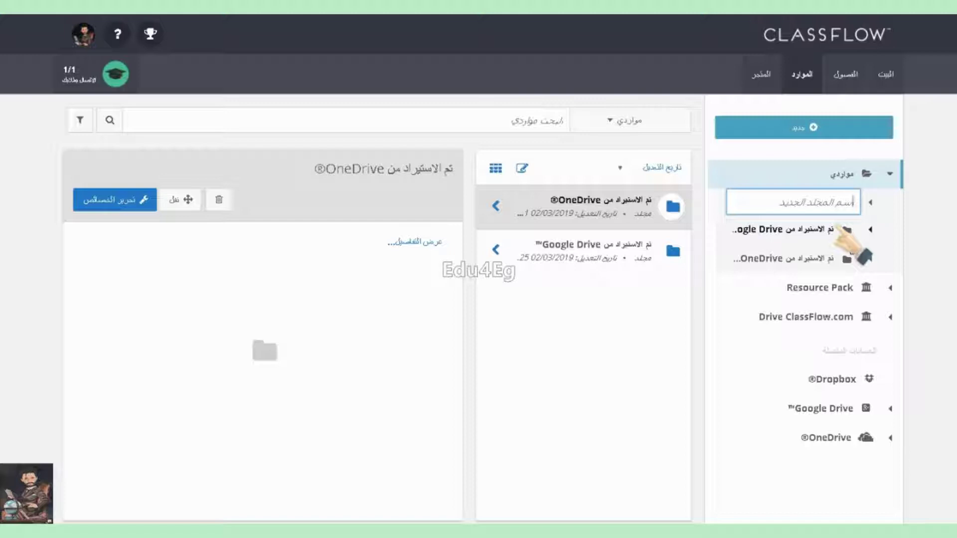
text(:jf)
key(BackSpace)
key(BackSpace)
key(BackSpace)
text(مكتبة الت)
key(BackSpace)
text(صور)
key(Return)
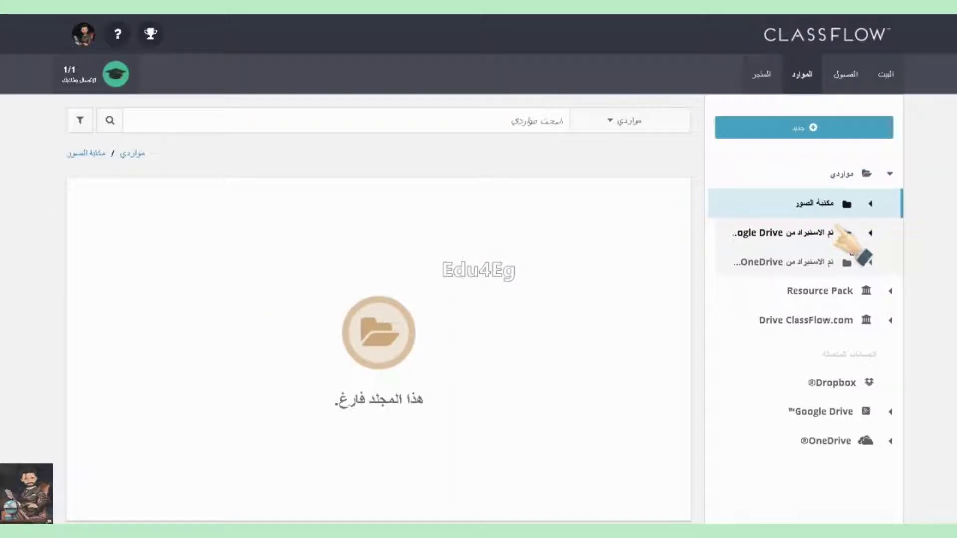
Step: Create a subfolder named "صور خاصة بعناصر معينة" inside the "مكتبة الصور" folder
click(742, 127)
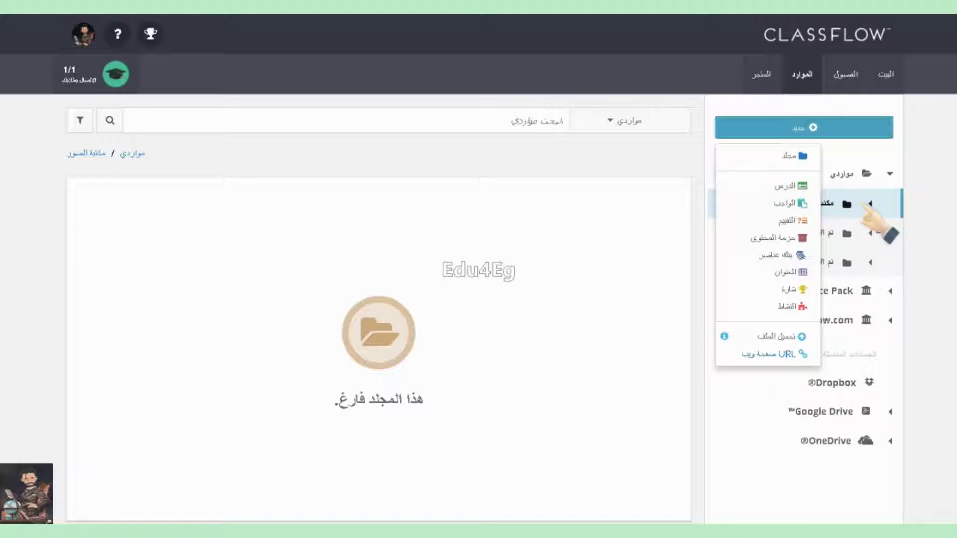
click(786, 156)
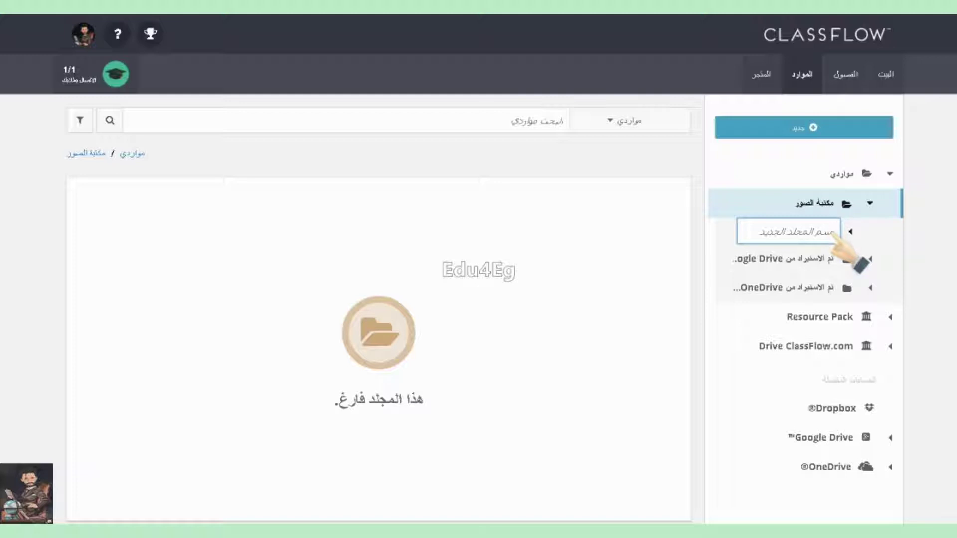
text(صور خاصة بالخامس)
key(BackSpace)
key(BackSpace)
key(BackSpace)
key(BackSpace)
key(BackSpace)
key(BackSpace)
text(خامس ععينة)
key(Return)
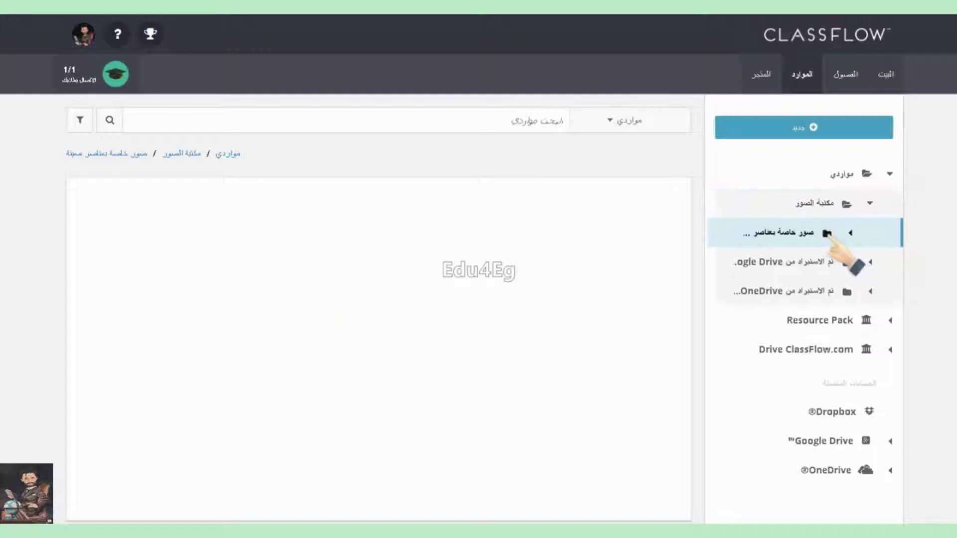
Step: Add a second subfolder named "الشارات" inside the "مكتبة الصور" folder
click(811, 202)
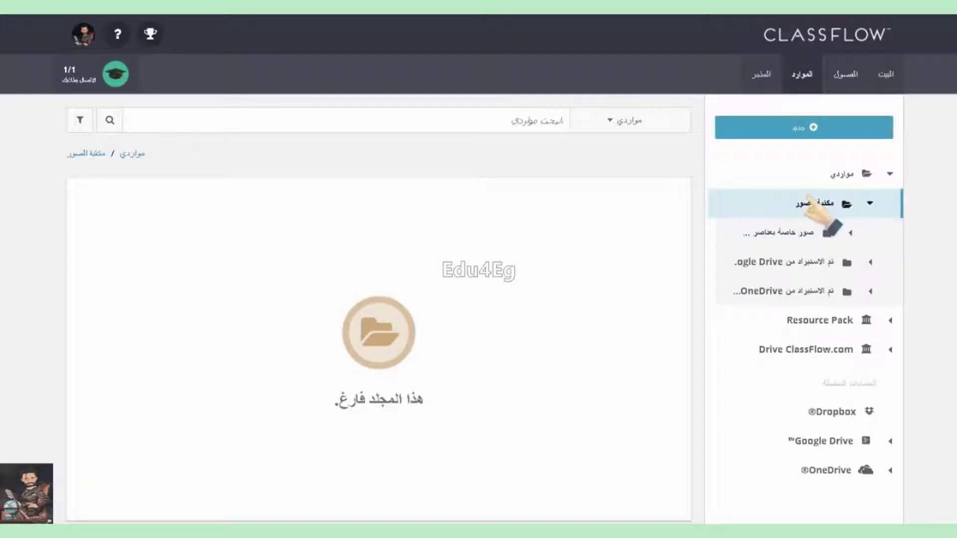
click(788, 120)
click(782, 153)
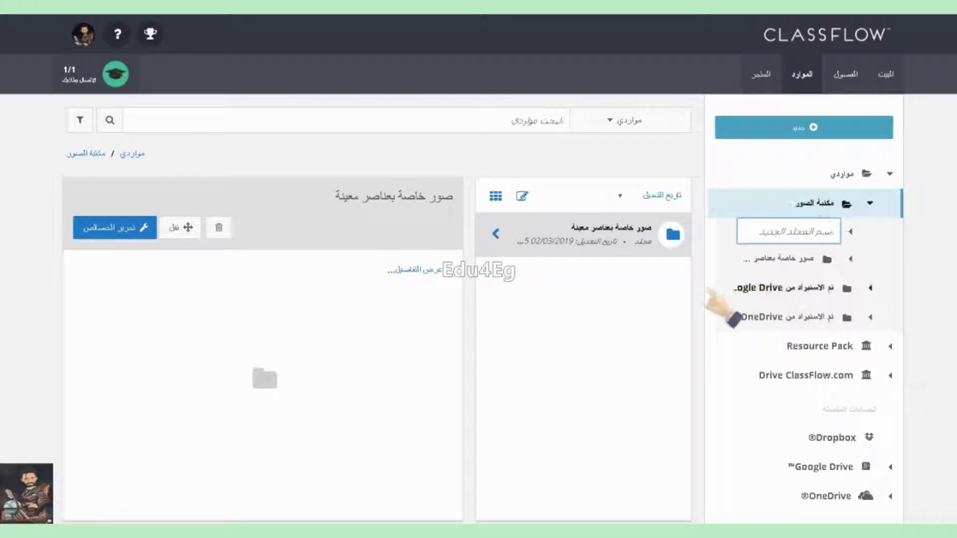
text(الشارات)
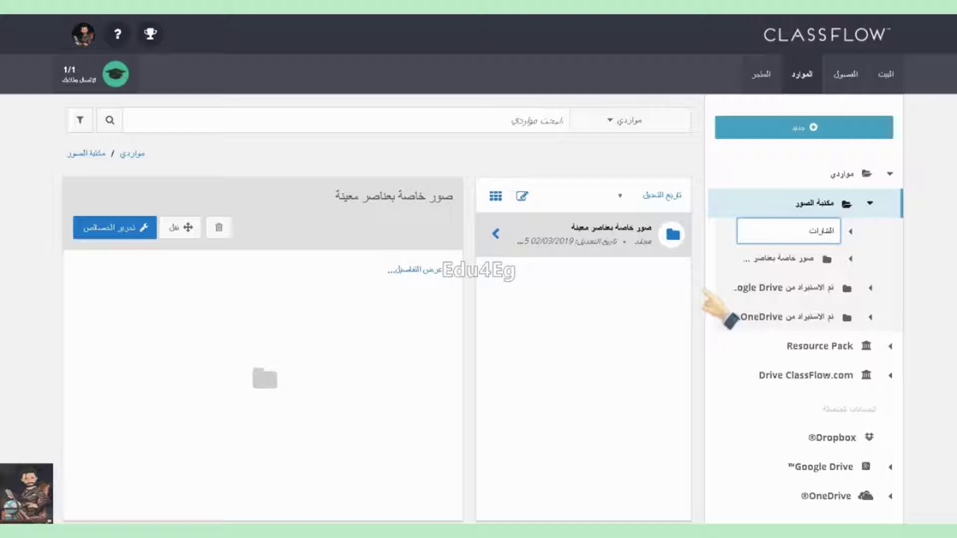
key(Return)
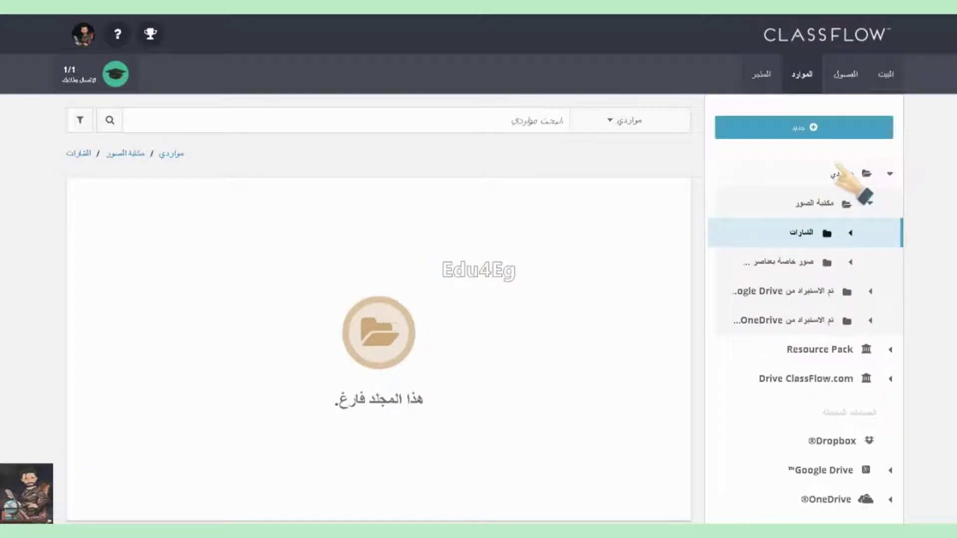
Step: Create a folder named "الدروس" directly under "مواردي"
click(840, 173)
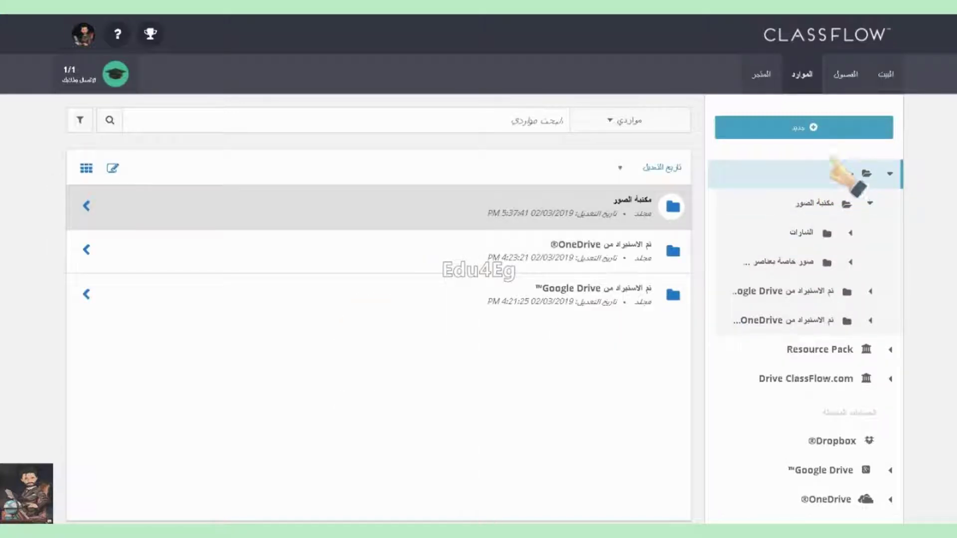
click(781, 123)
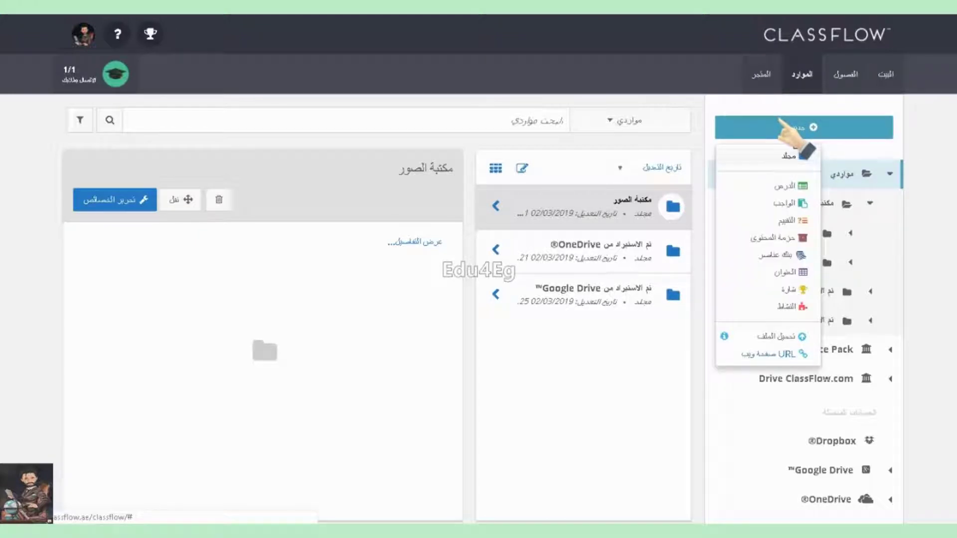
click(781, 150)
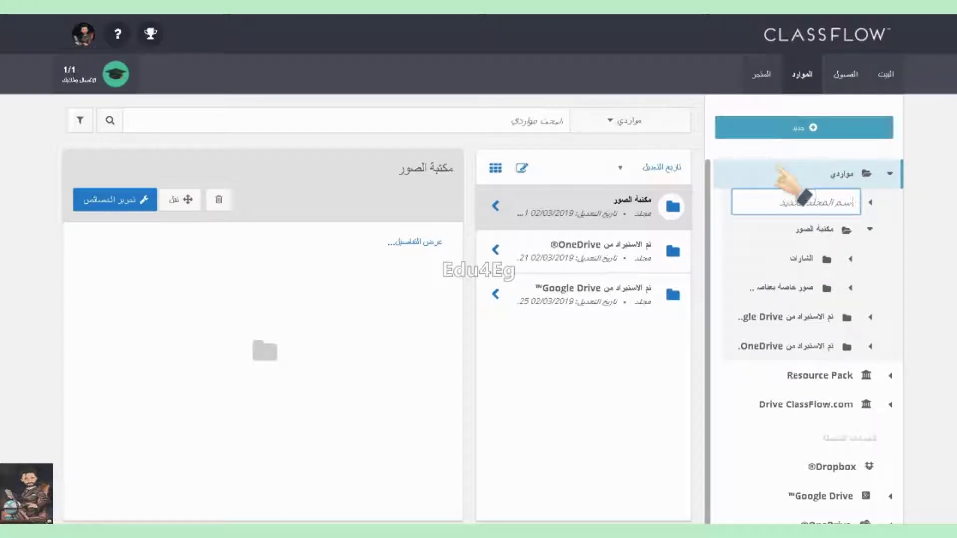
text(الدروس)
key(Return)
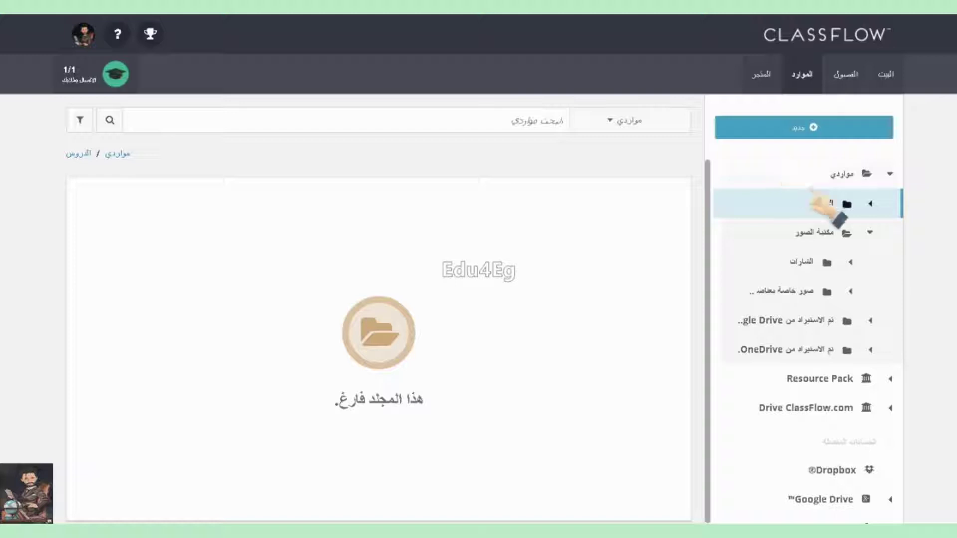
Step: Turn on multiple selection in the "مكتبة الصور" folder and select both "الشارات" and "صور خاصة بعناصر معينة"
click(819, 231)
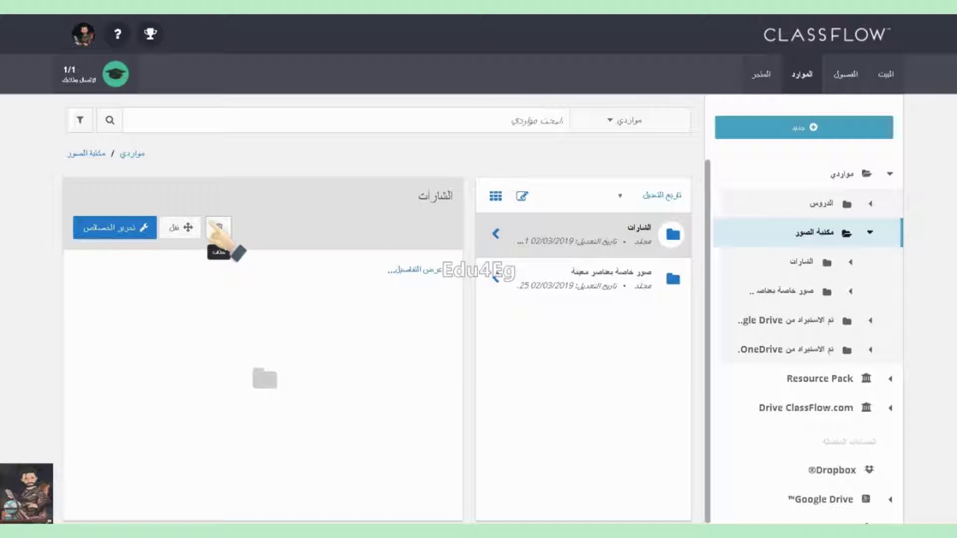
click(179, 228)
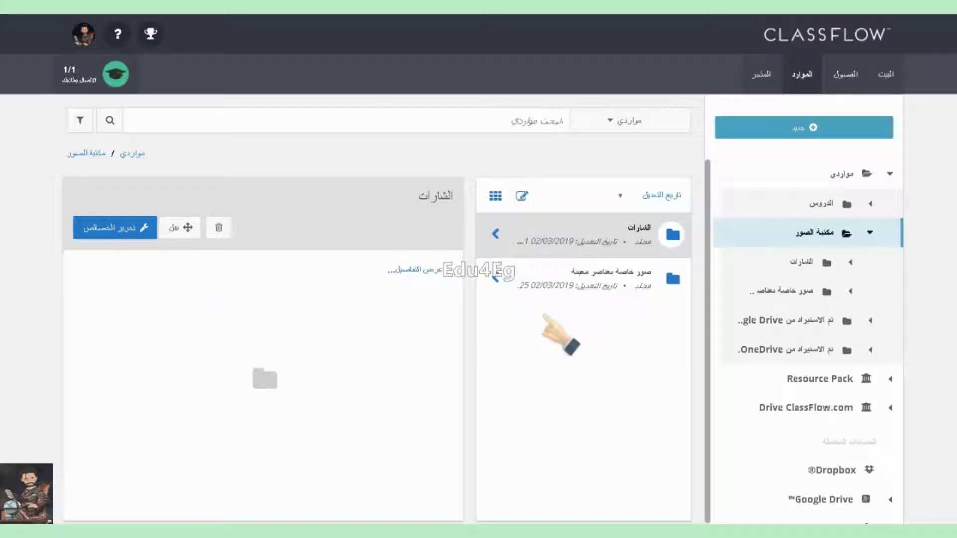
click(522, 195)
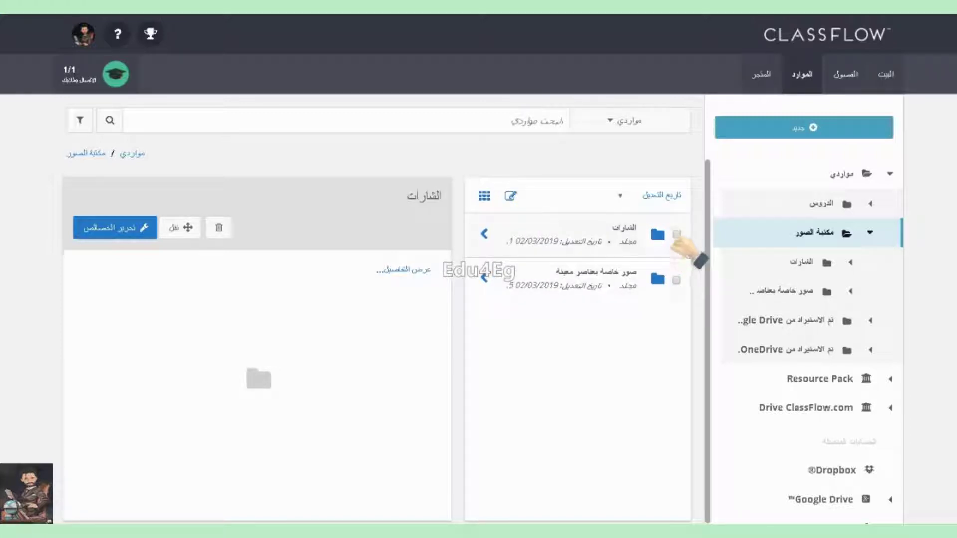
click(676, 234)
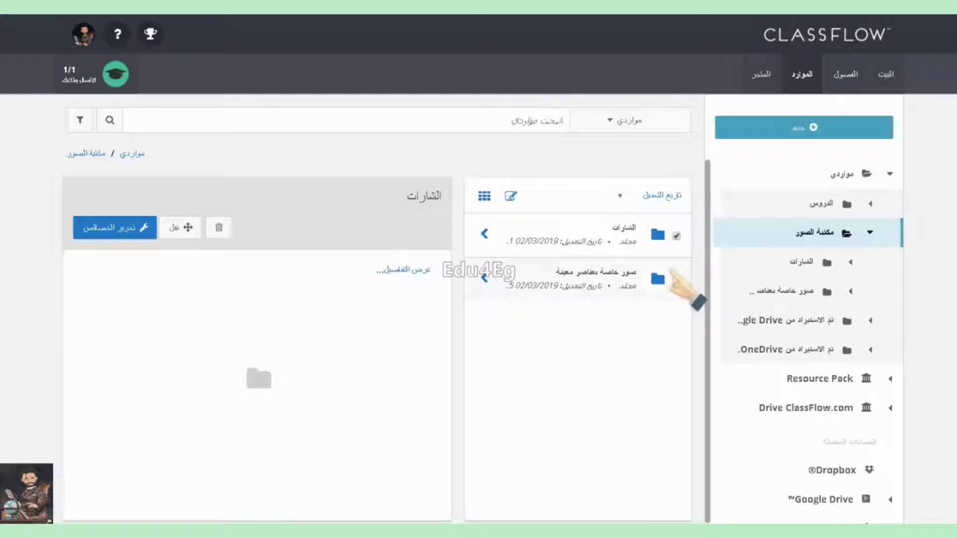
click(675, 279)
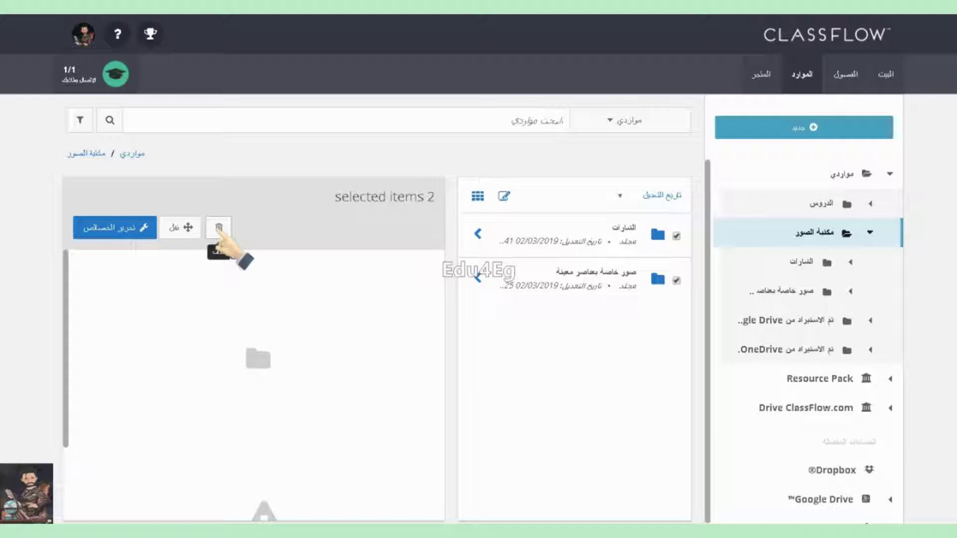
Step: Go through the "الدروس" folder back to "مواردي" and mark "الدروس" as selected in the resource list
click(819, 202)
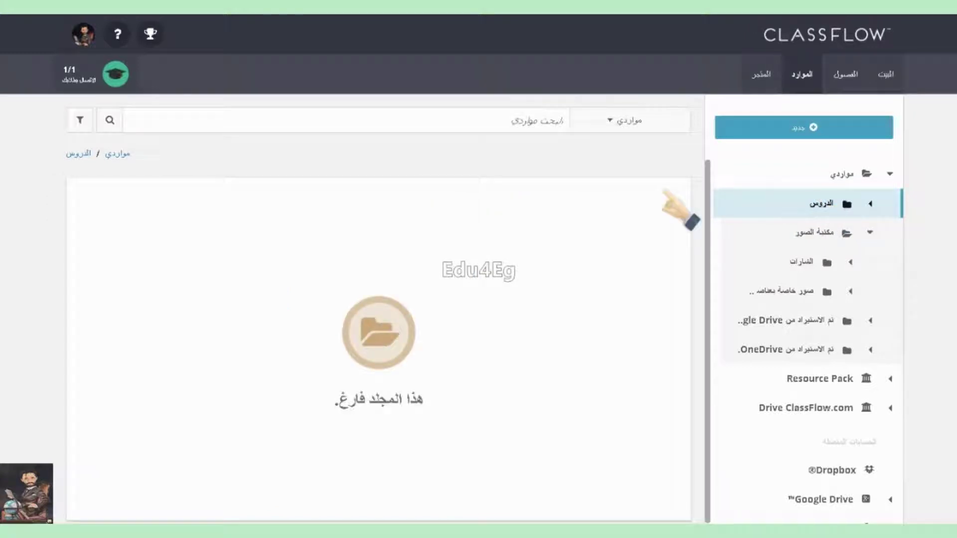
click(841, 170)
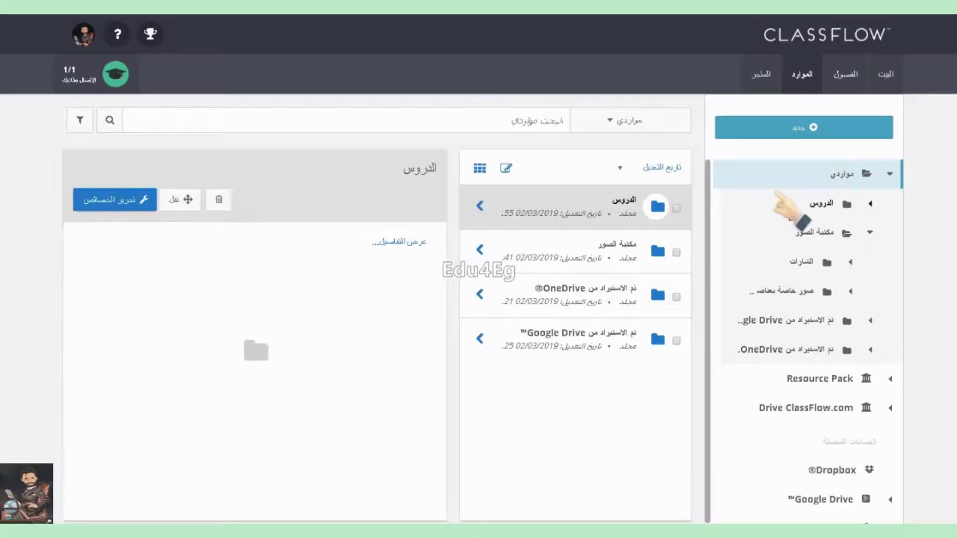
click(676, 208)
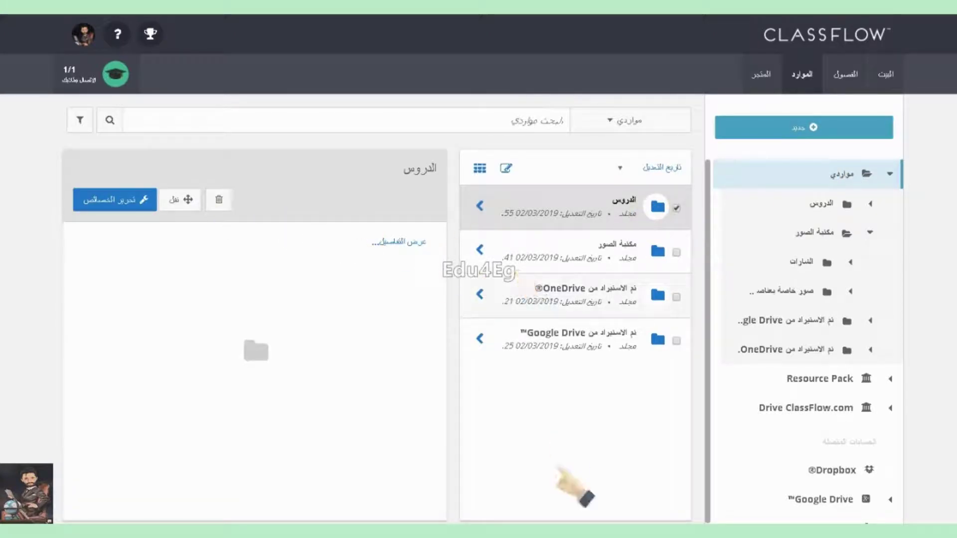